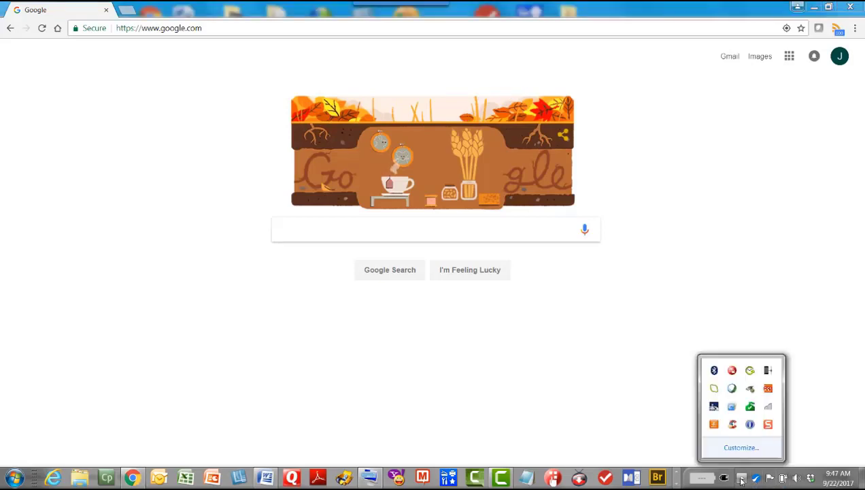
Connect the PC to the Configure.Me-3B7DF0 wireless network
{"action": "left_click", "coordinate": [768, 406]}
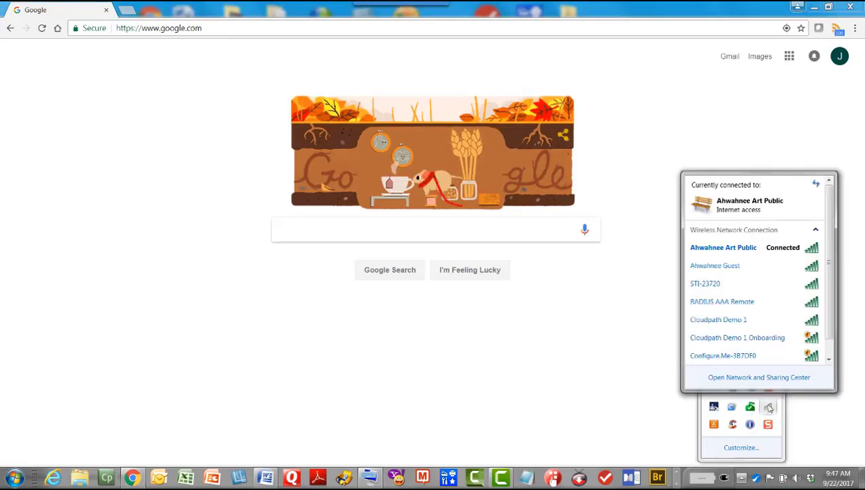
{"action": "left_click", "coordinate": [723, 356]}
{"action": "left_click", "coordinate": [794, 357]}
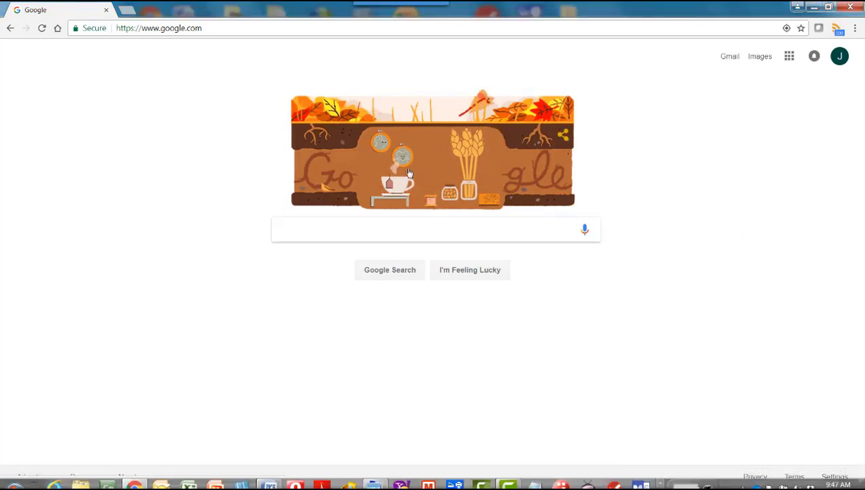
Go to unleashed.ruckuswireless.com in Chrome to load the Unleashed Setup Wizard
{"action": "left_click", "coordinate": [218, 30]}
{"action": "type", "text": "https://unleashed.ruckuswireless.com/admin/wizard.jsp"}
{"action": "key", "text": "Return"}
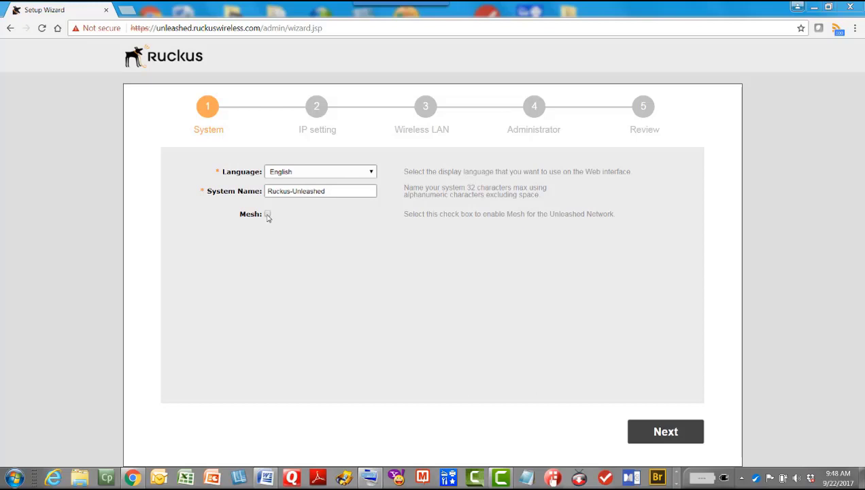
Enable Mesh, then proceed, keeping the default DHCP IP settings
{"action": "left_click", "coordinate": [267, 215]}
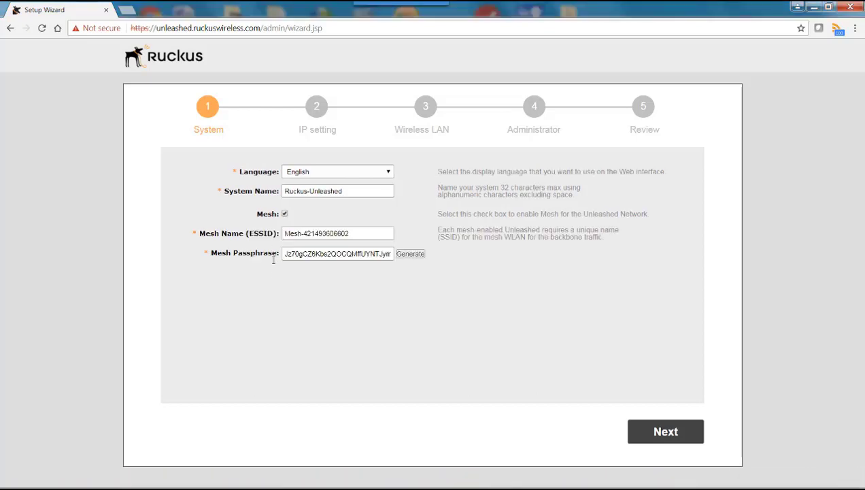
{"action": "left_click", "coordinate": [662, 429]}
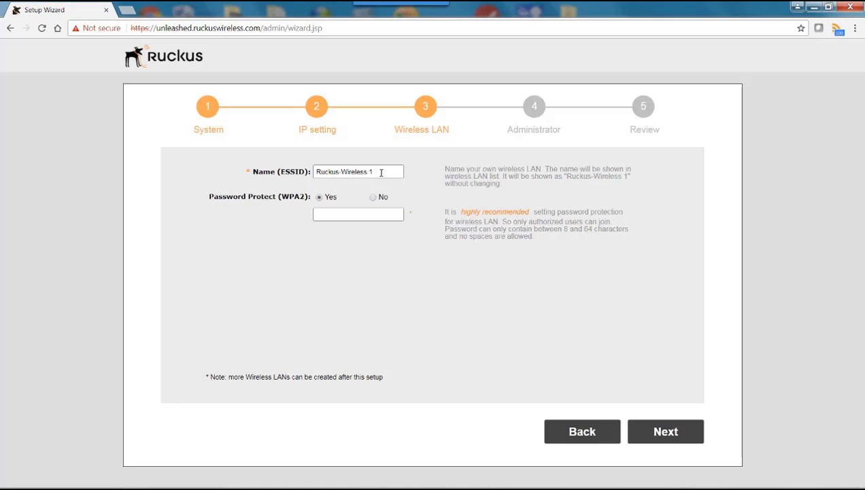
Rename the wireless LAN ESSID to Ahwahnee-Art and enter its WPA2 password
{"action": "left_click_drag", "start_coordinate": [381, 172], "coordinate": [267, 175]}
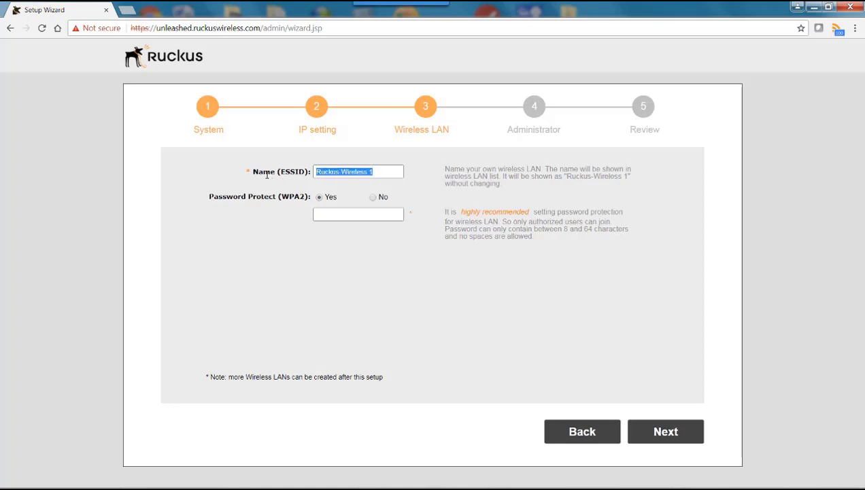
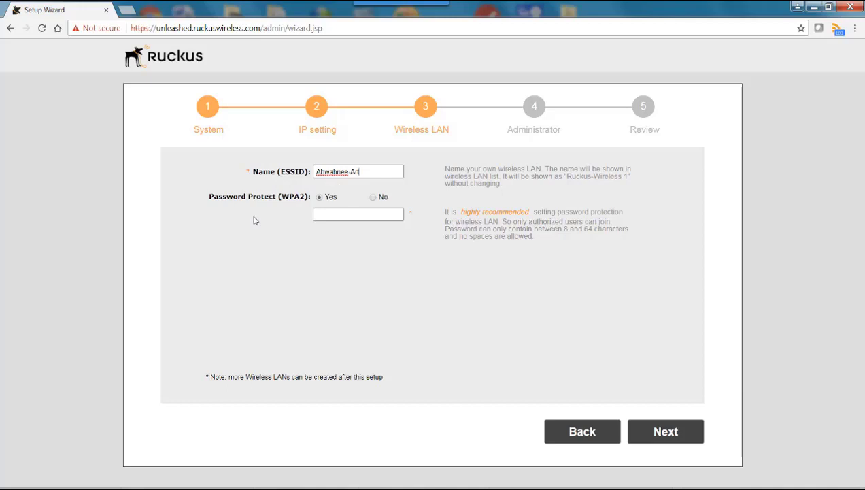
{"action": "left_click", "coordinate": [326, 213]}
{"action": "left_click", "coordinate": [670, 431]}
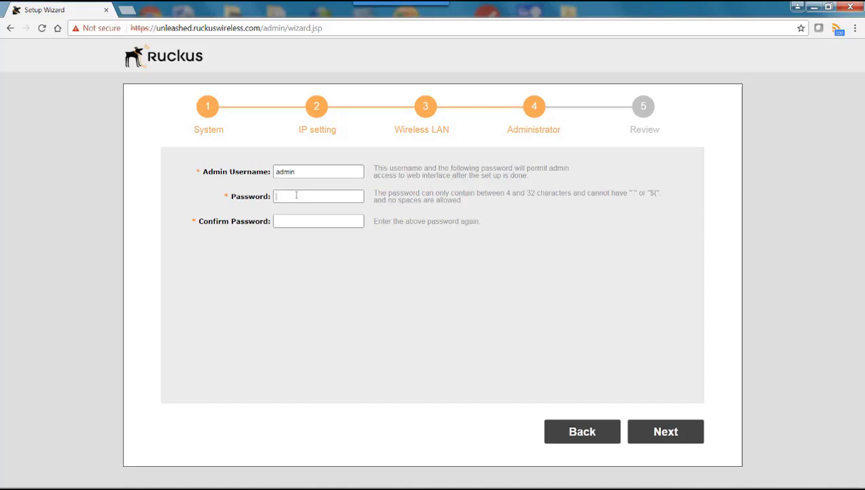
Enter the password for the admin account
{"action": "left_click", "coordinate": [296, 196]}
{"action": "type", "text": "********"}
{"action": "key", "text": "Tab"}
Confirm the admin password, verify it on the Review summary, and finish the wizard
{"action": "type", "text": "********"}
{"action": "left_click", "coordinate": [658, 431]}
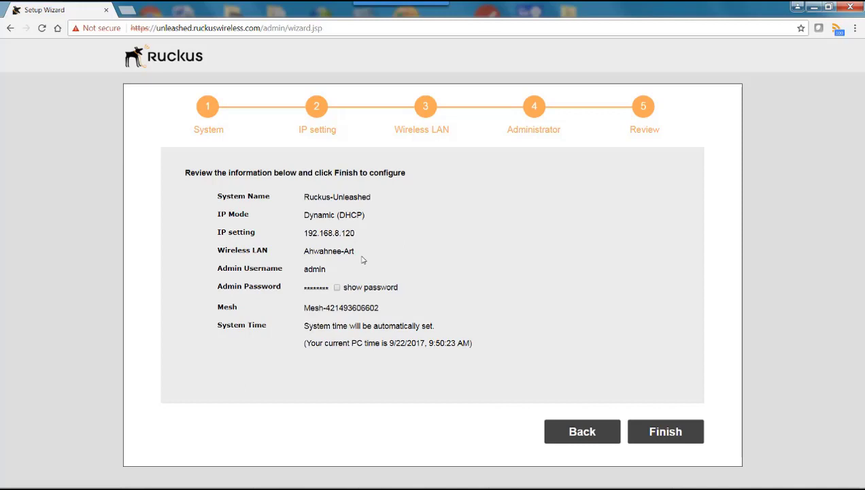
{"action": "left_click", "coordinate": [337, 289]}
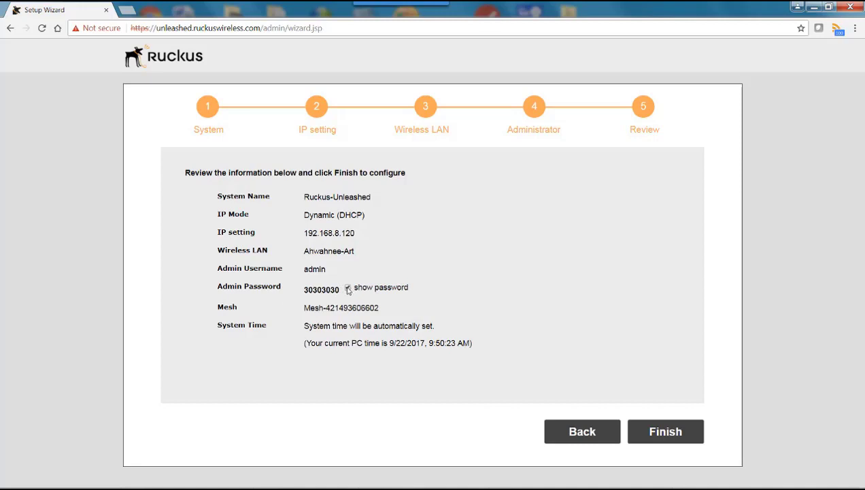
{"action": "left_click", "coordinate": [347, 289]}
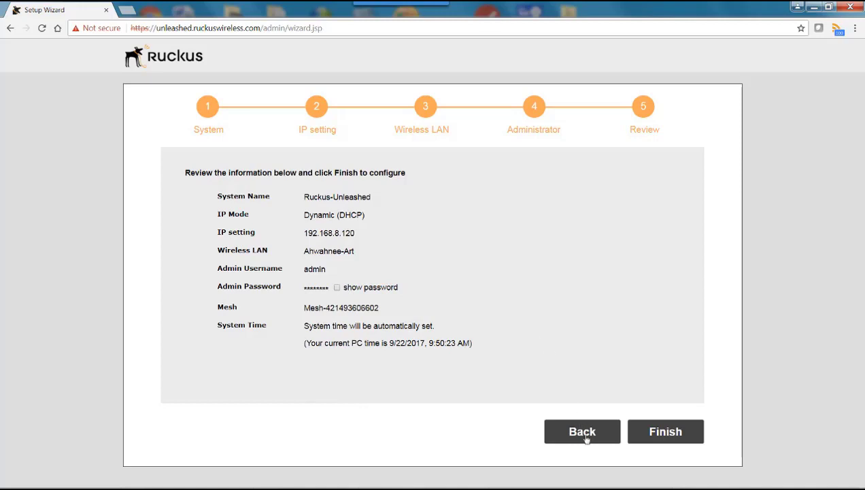
{"action": "left_click", "coordinate": [668, 431]}
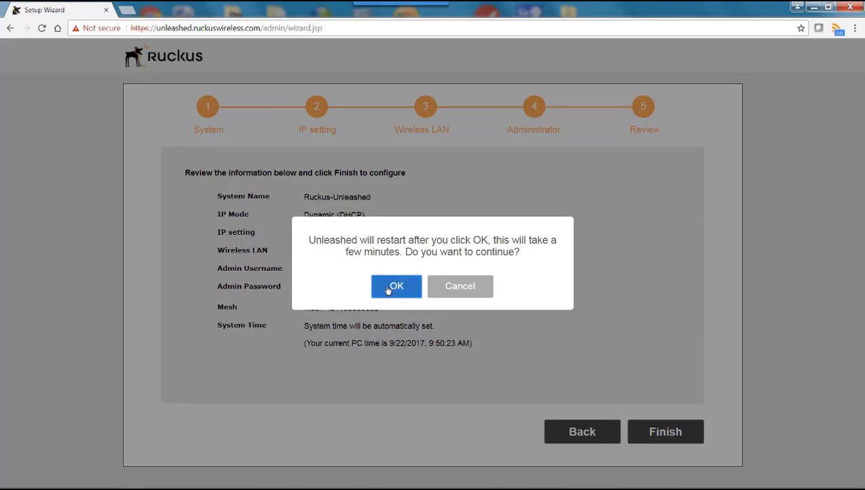
Approve the system restart so the AP configures itself as Unleashed Master
{"action": "left_click", "coordinate": [386, 287]}
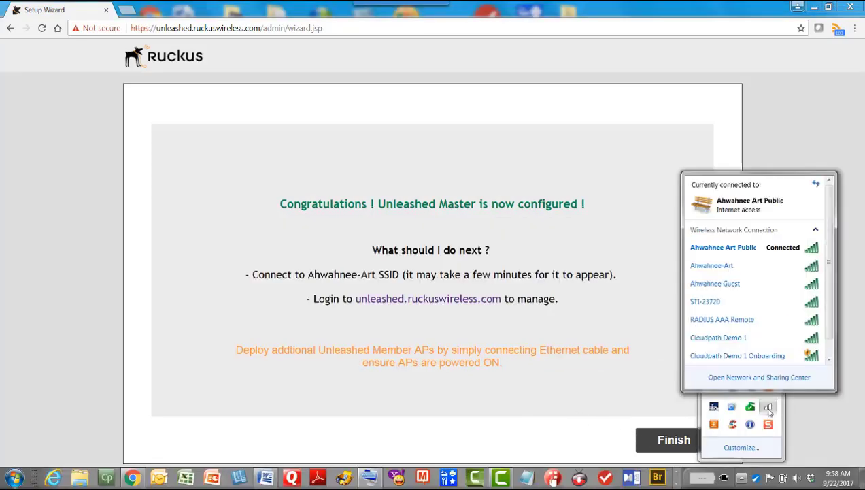
Join the new Ahwahnee-Art Wi-Fi network and follow the unleashed.ruckuswireless.com login link
{"action": "left_click", "coordinate": [707, 267]}
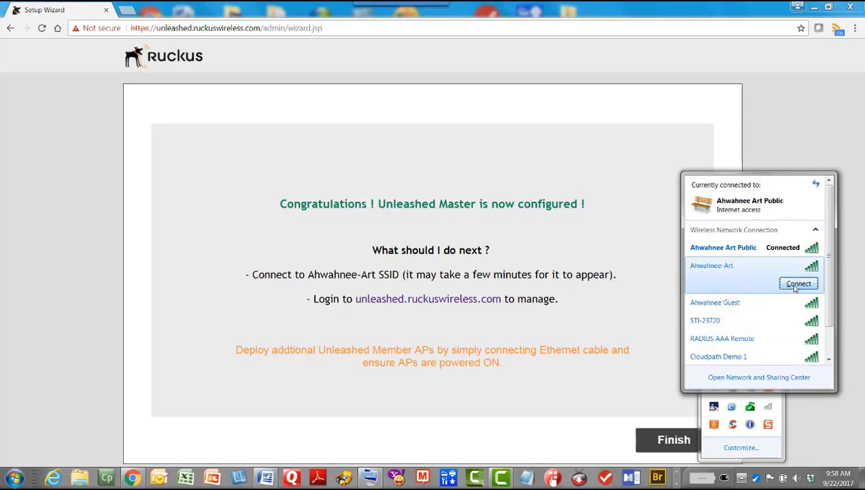
{"action": "left_click", "coordinate": [792, 284]}
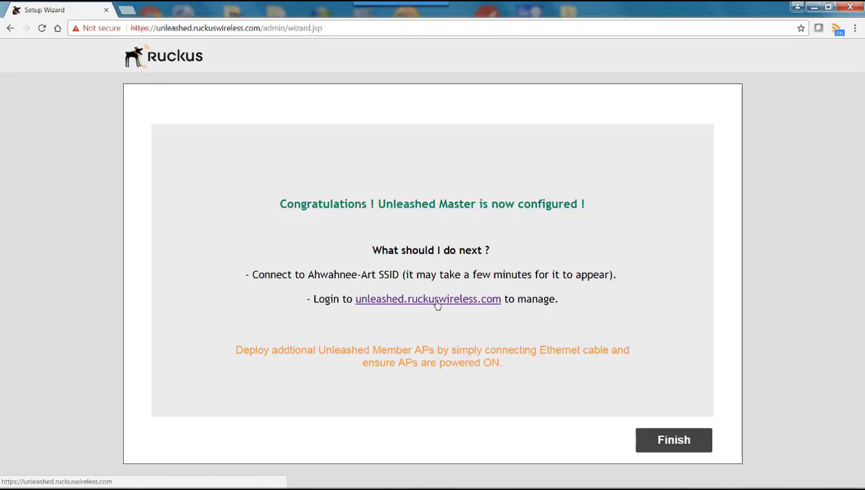
{"action": "left_click", "coordinate": [436, 303]}
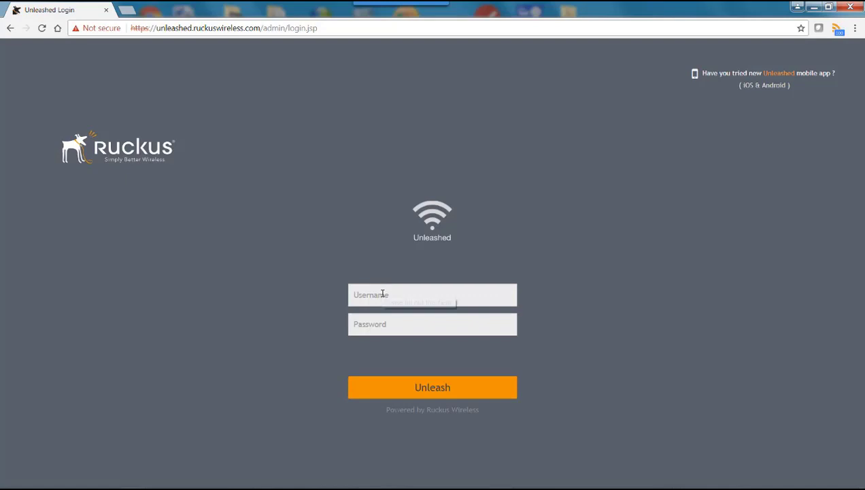
Log in to Unleashed as admin with the account password
{"action": "left_click", "coordinate": [382, 293]}
{"action": "type", "text": "admin"}
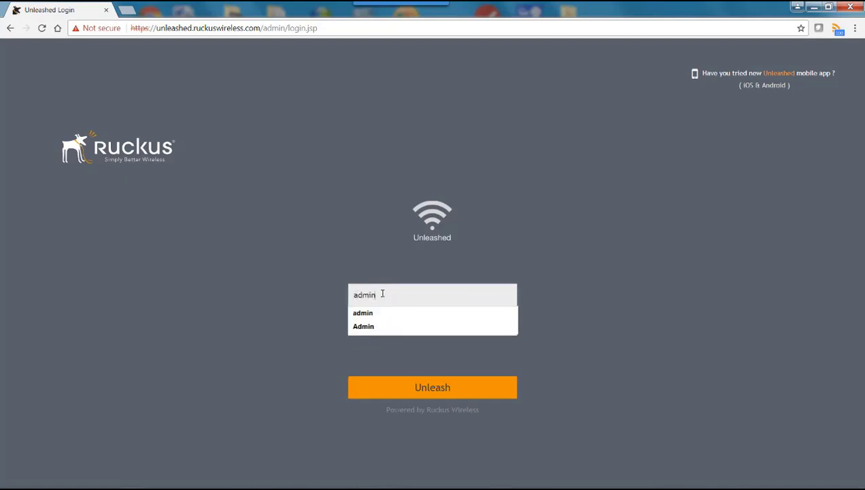
{"action": "key", "text": "Tab"}
{"action": "type", "text": "********"}
{"action": "left_click", "coordinate": [431, 388]}
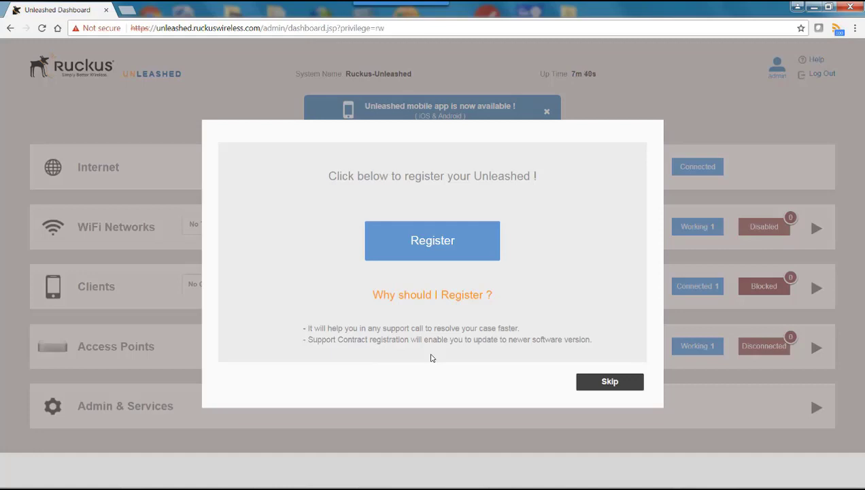
Skip product registration and confirm with Yes, Skip
{"action": "left_click", "coordinate": [611, 383]}
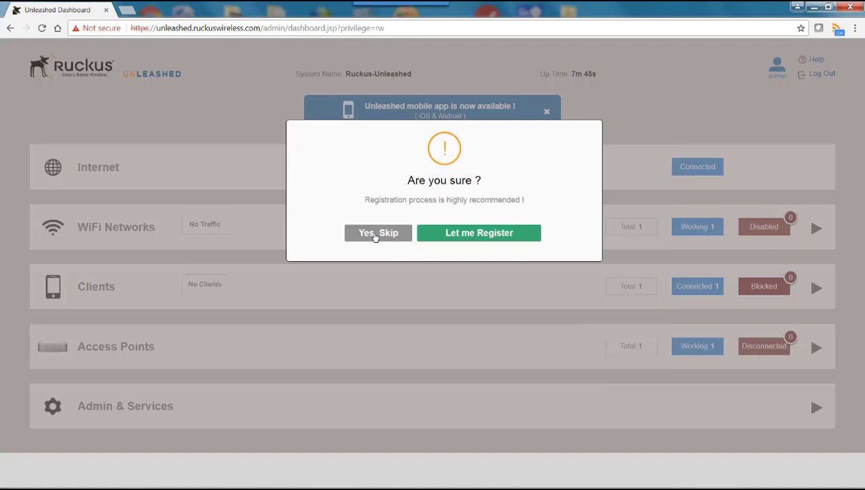
{"action": "left_click", "coordinate": [374, 234]}
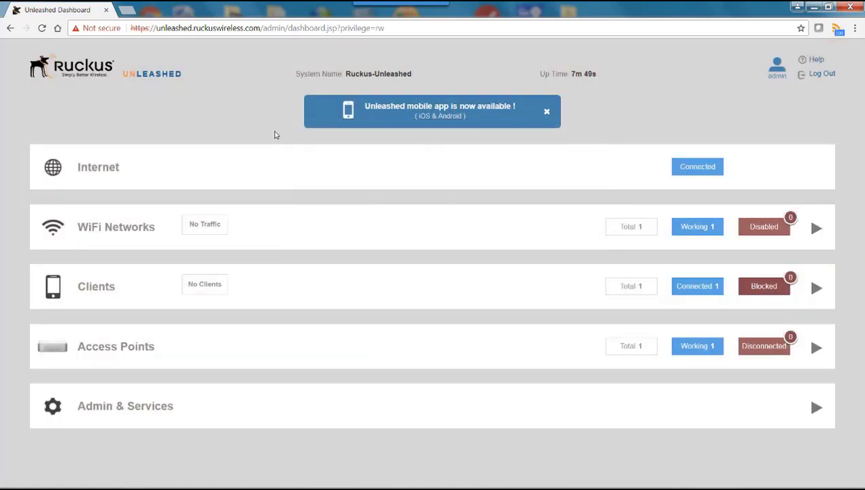